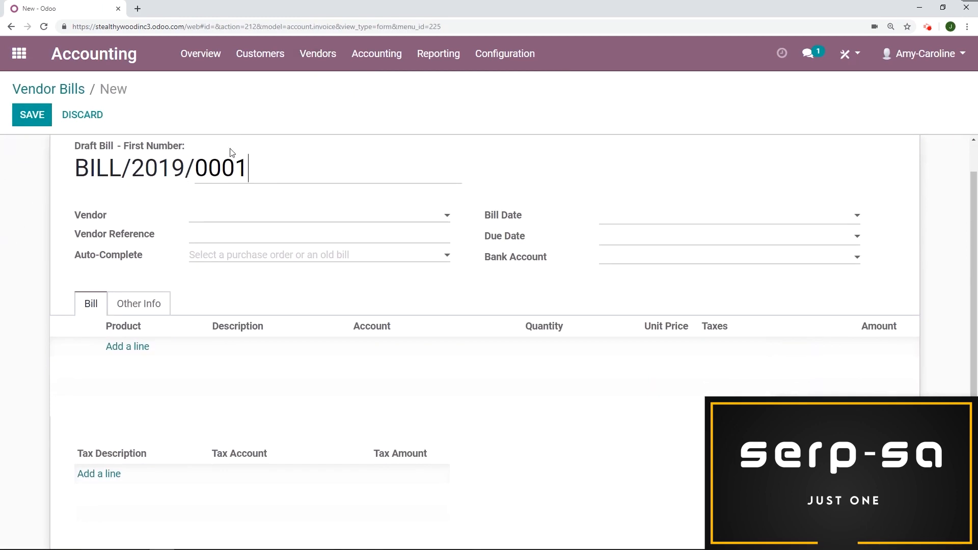
Step: Set the bill's vendor to Wood Corner and enter INV/2019/0001/01 as the vendor reference
left_click(262, 218)
left_click(243, 255)
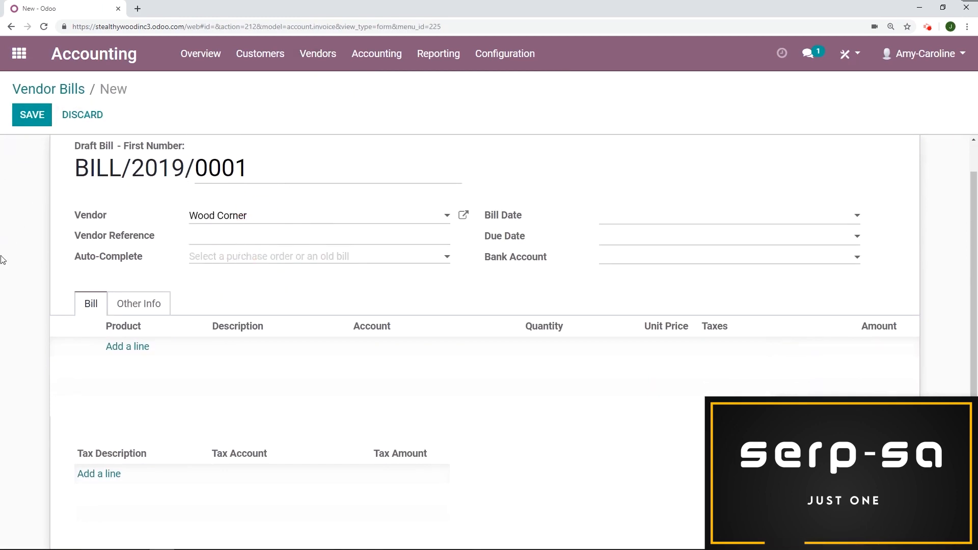
type("INV/2019/0001/01")
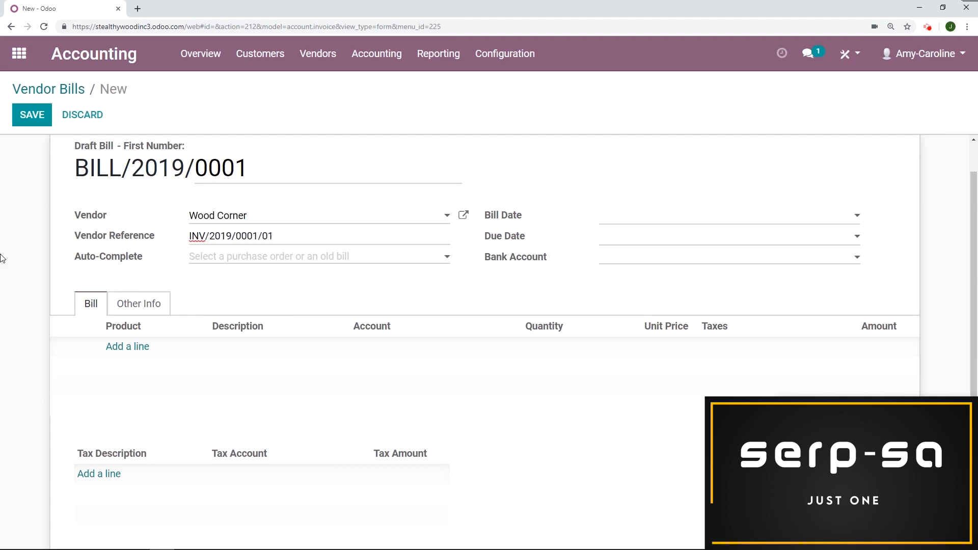
Step: Set the bill date to 04/12/2019 and the due date to 04/19/2019
left_click(726, 219)
left_click(743, 306)
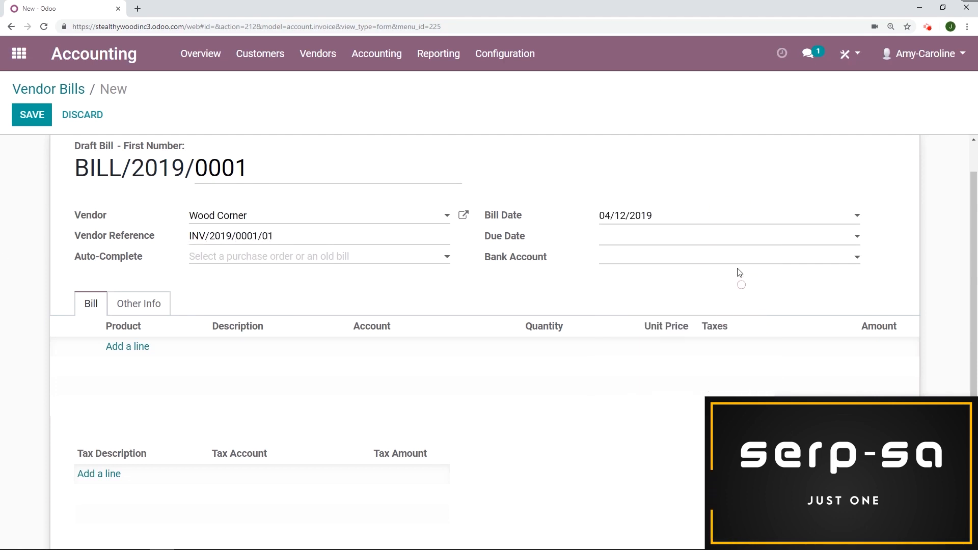
left_click(740, 242)
left_click(744, 348)
Step: Add a bill line for the Storage Box product with a quantity of 10
left_click(136, 350)
left_click(144, 369)
left_click(539, 351)
type("10")
left_click(581, 314)
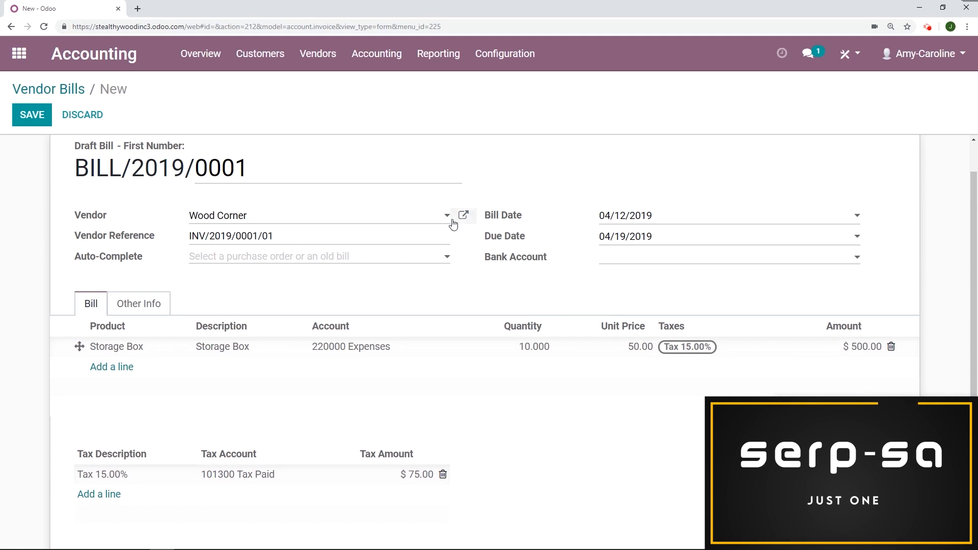
Step: Review the account choices on the Storage Box line and the product's expense account setting, without keeping any changes
left_click(369, 349)
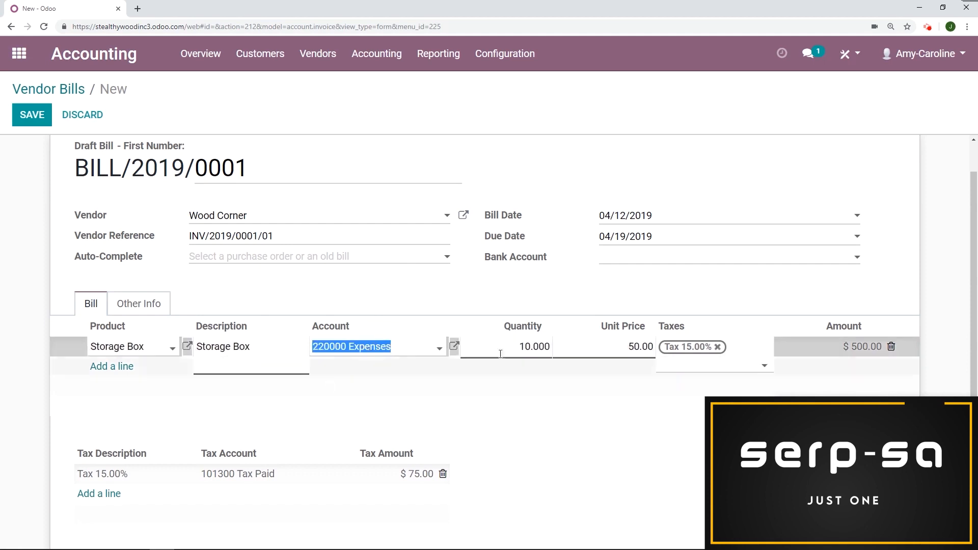
left_click(418, 351)
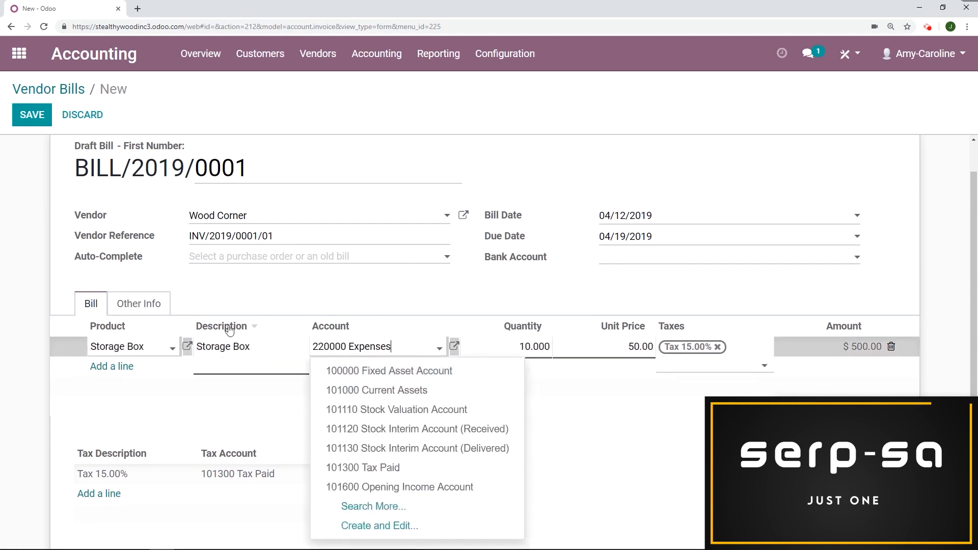
left_click(188, 349)
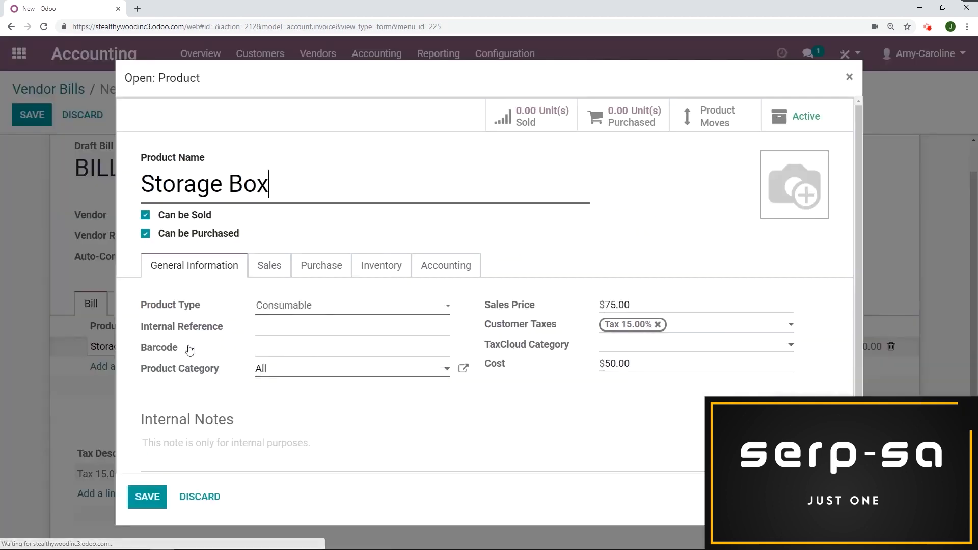
left_click(448, 265)
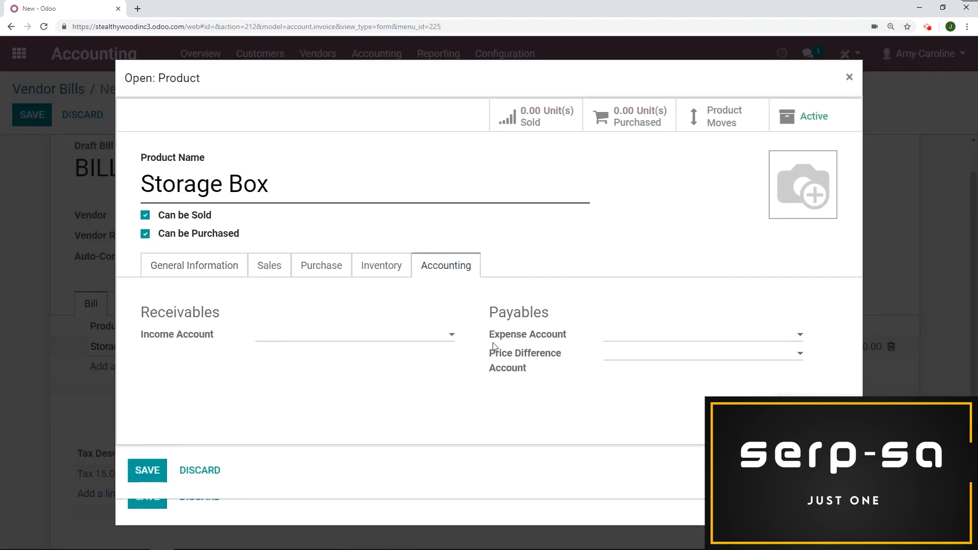
left_click(606, 340)
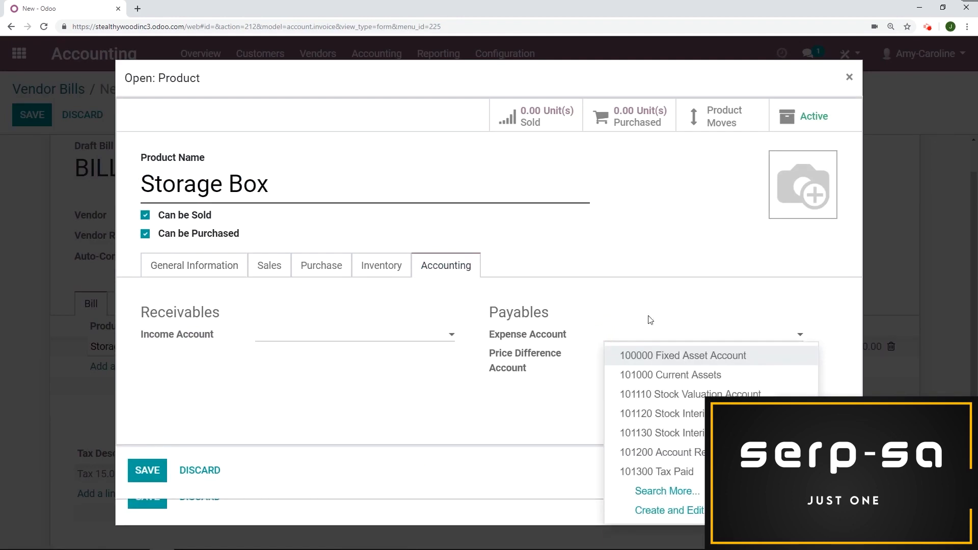
left_click(622, 290)
left_click(209, 469)
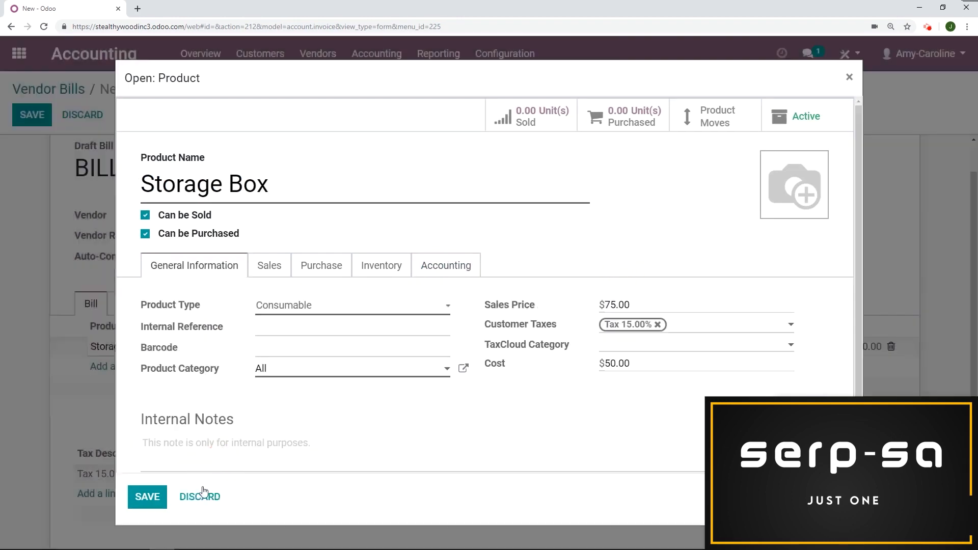
left_click(214, 497)
left_click(441, 288)
Step: Adjust the Tax 15.00% line's tax amount to 75.01 and save the bill
scroll(442, 288, "down", 2)
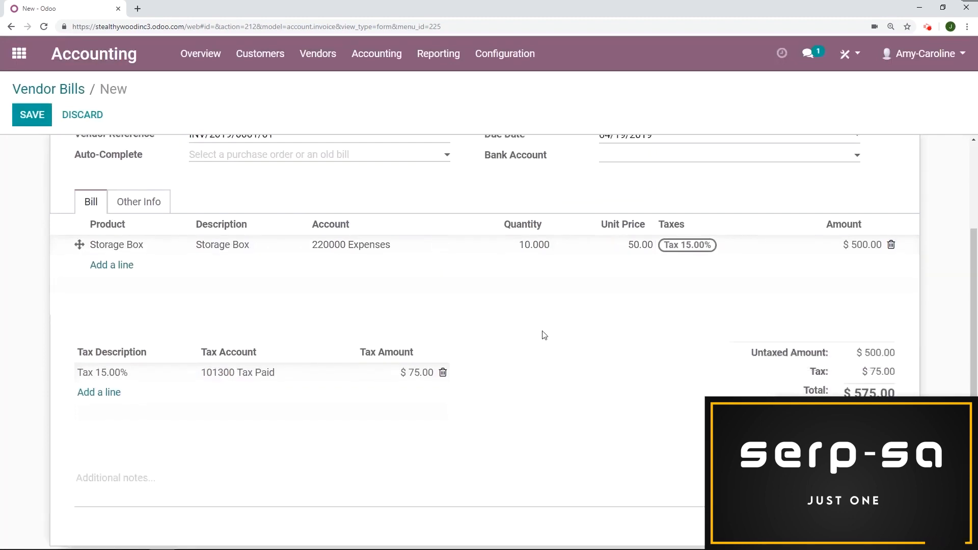
scroll(546, 332, "down", 1)
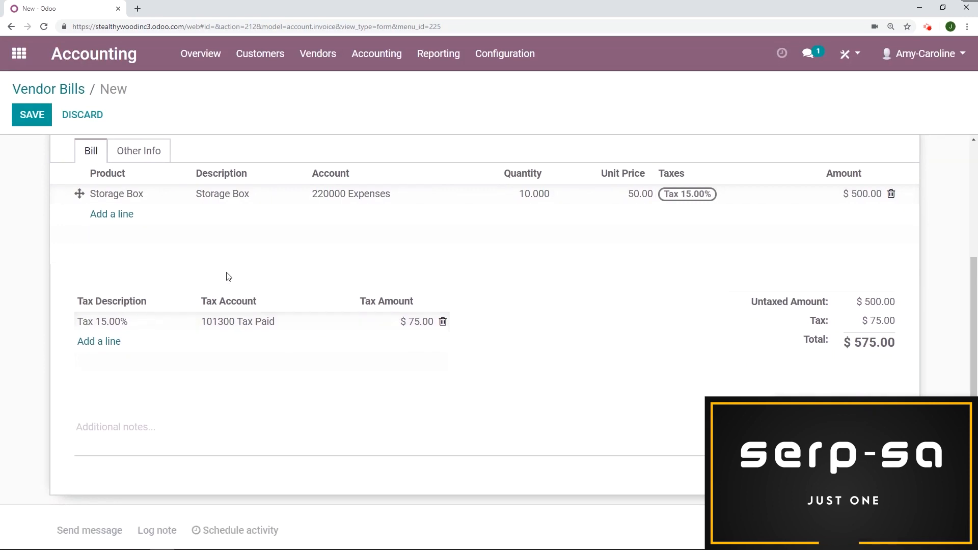
left_click(426, 322)
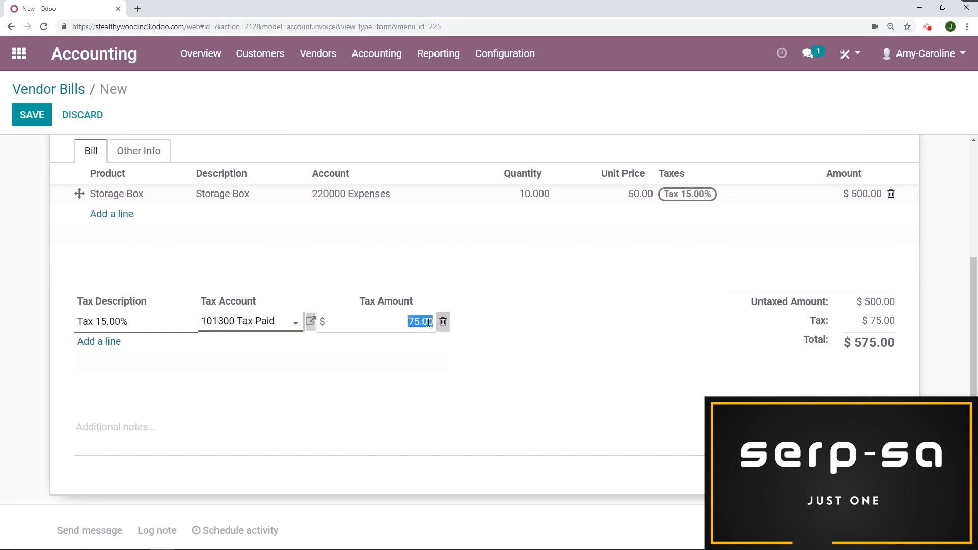
key("End")
key("BackSpace")
type("1")
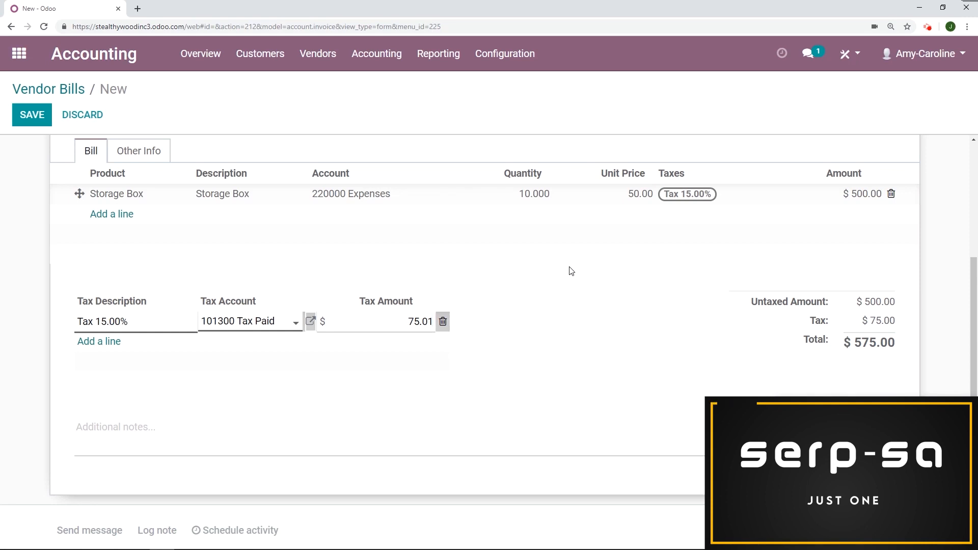
left_click(30, 114)
Step: Attach the file Invoice - INV_2019_0005 (1) from Downloads to the saved vendor bill
scroll(423, 184, "down", 5)
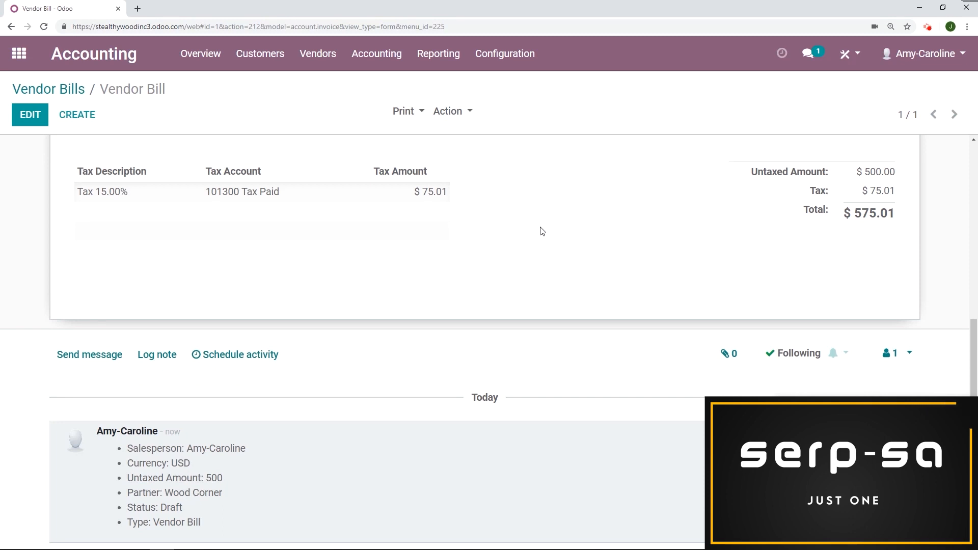
left_click(728, 355)
left_click(490, 407)
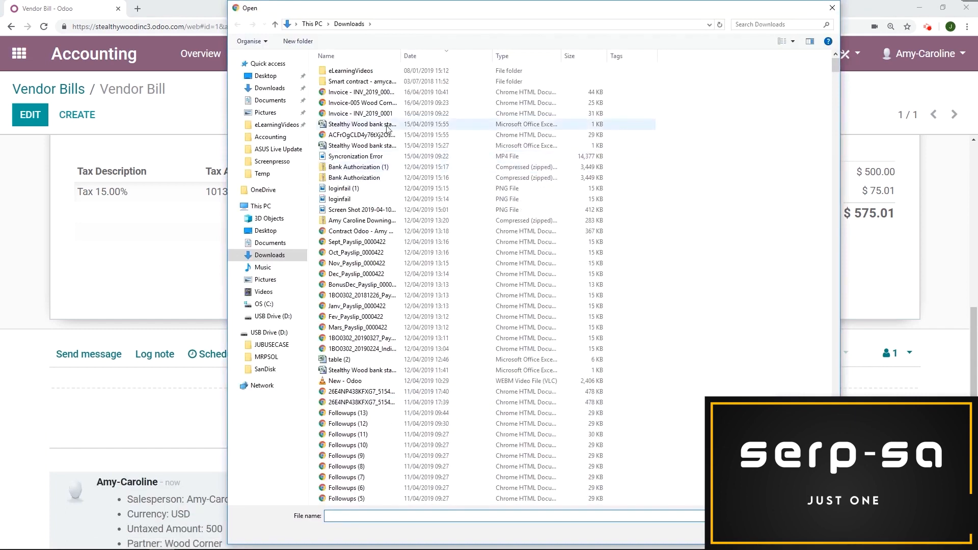
left_click(387, 92)
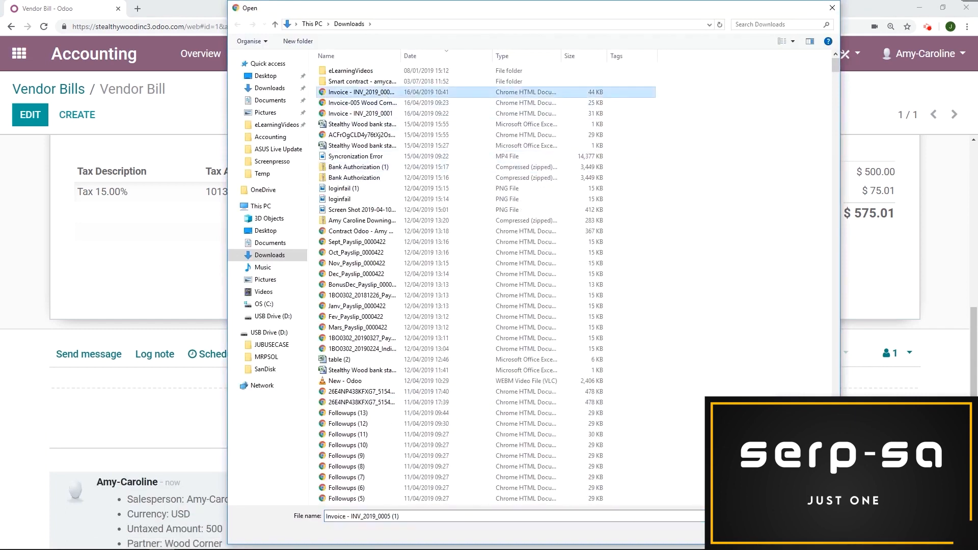
left_click(763, 533)
Step: Check the bill's attachments and open the log note composer to see its attachment option
scroll(397, 326, "down", 6)
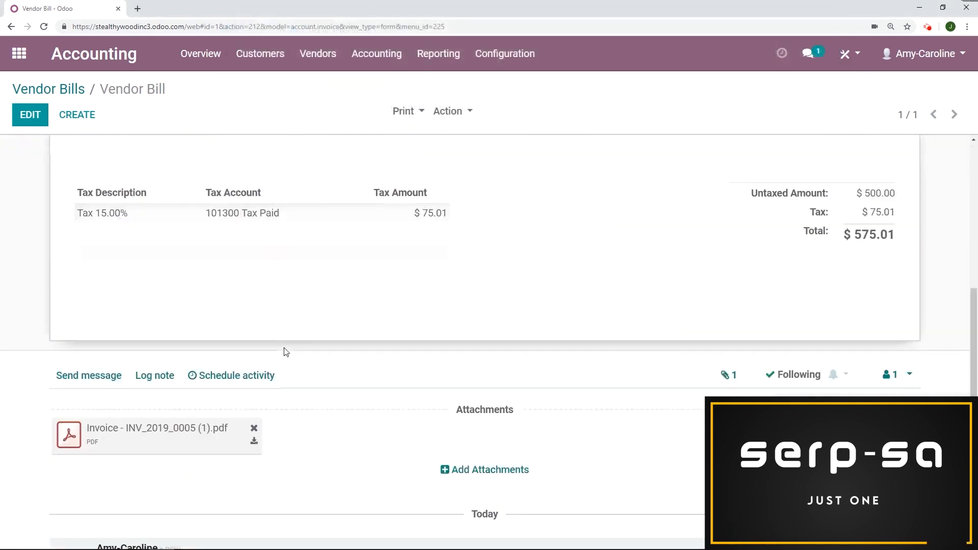
scroll(285, 352, "down", 2)
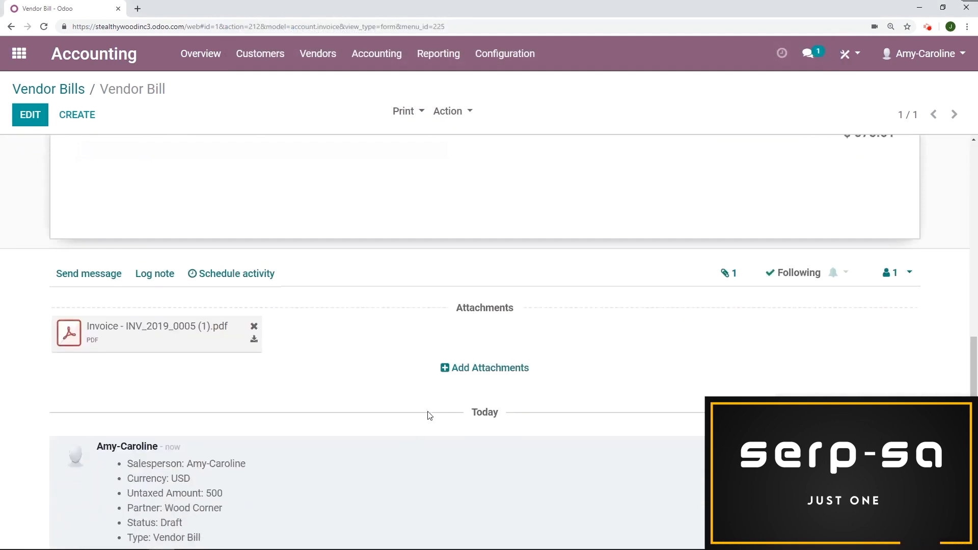
left_click(163, 278)
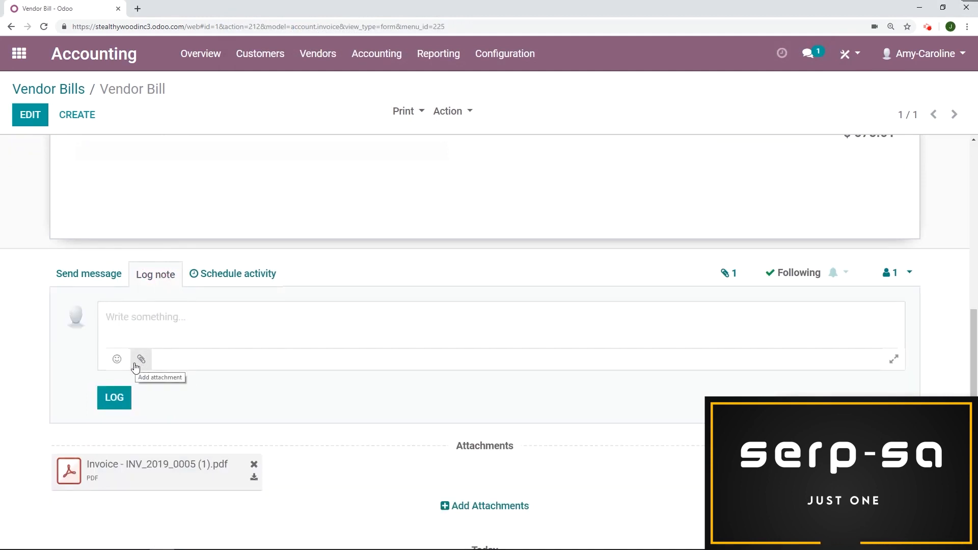
scroll(135, 367, "up", 10)
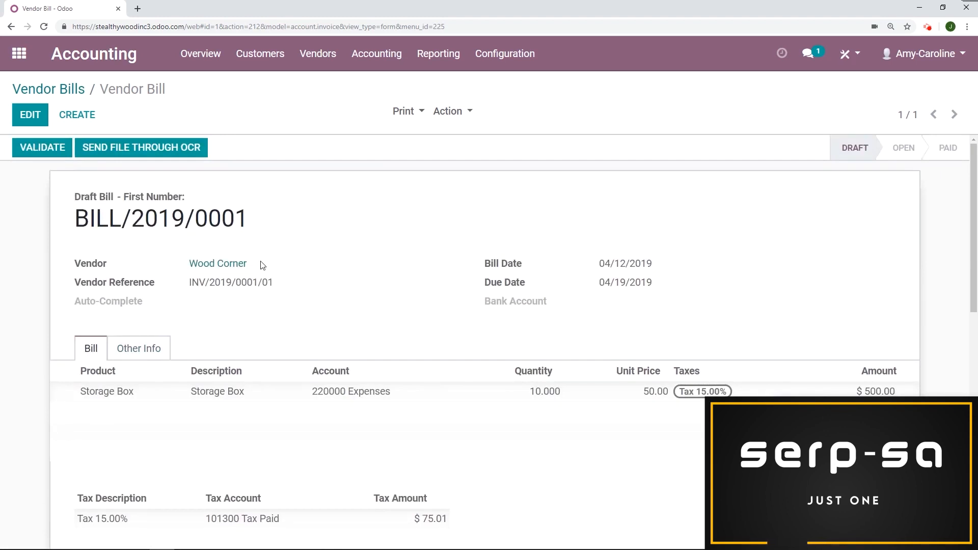
Step: Open the Ristorante Don Corleone vendor record and review its sales and purchase settings and its accounting details
left_click(321, 55)
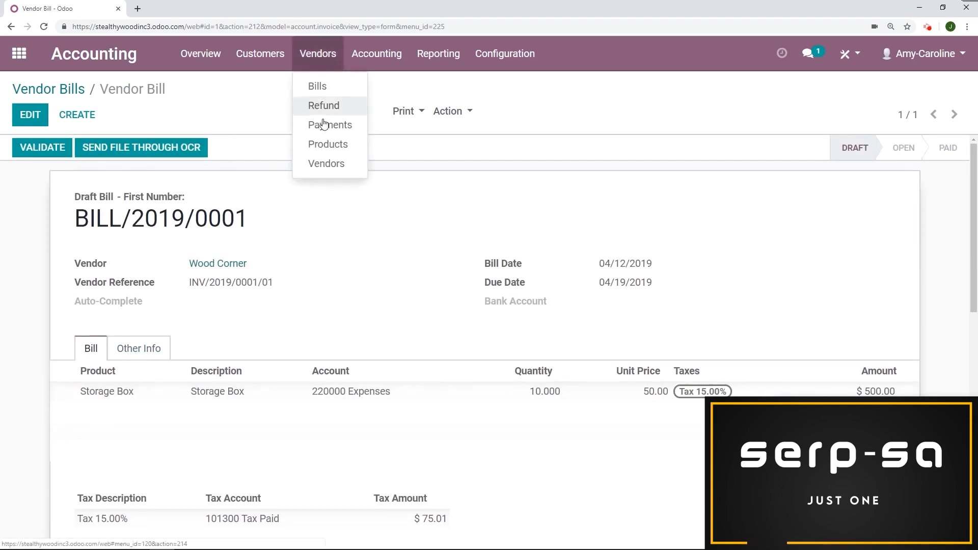
left_click(325, 164)
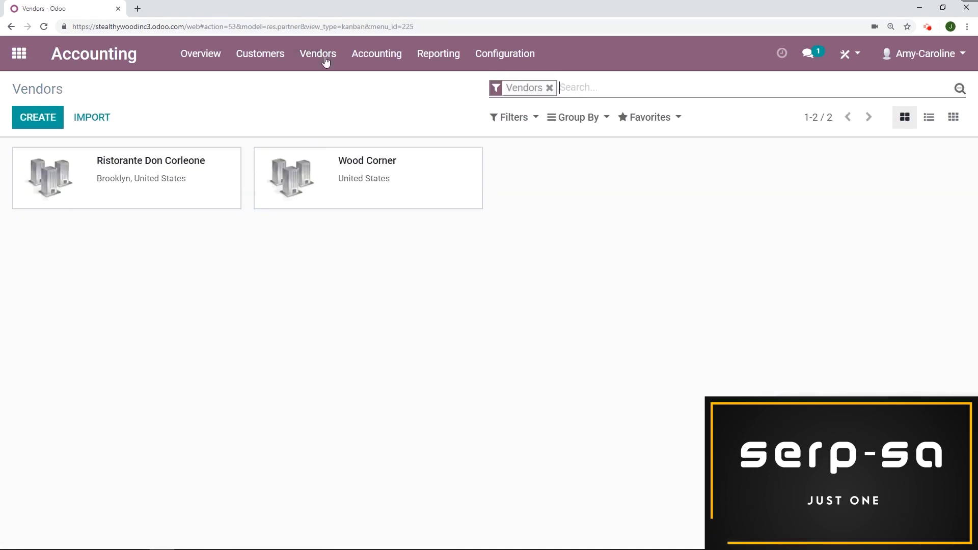
left_click(200, 197)
scroll(200, 197, "down", 2)
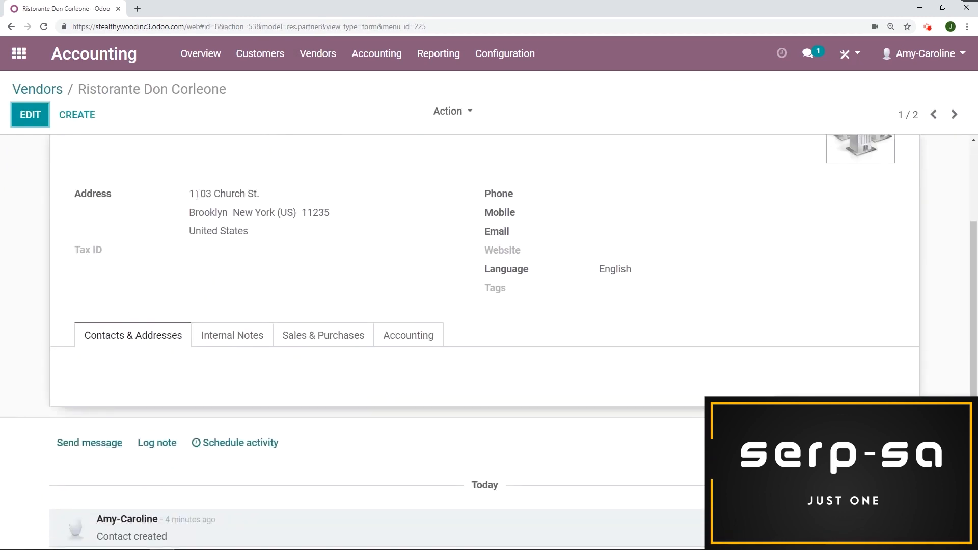
left_click(328, 337)
scroll(461, 250, "down", 1)
scroll(461, 250, "down", 2)
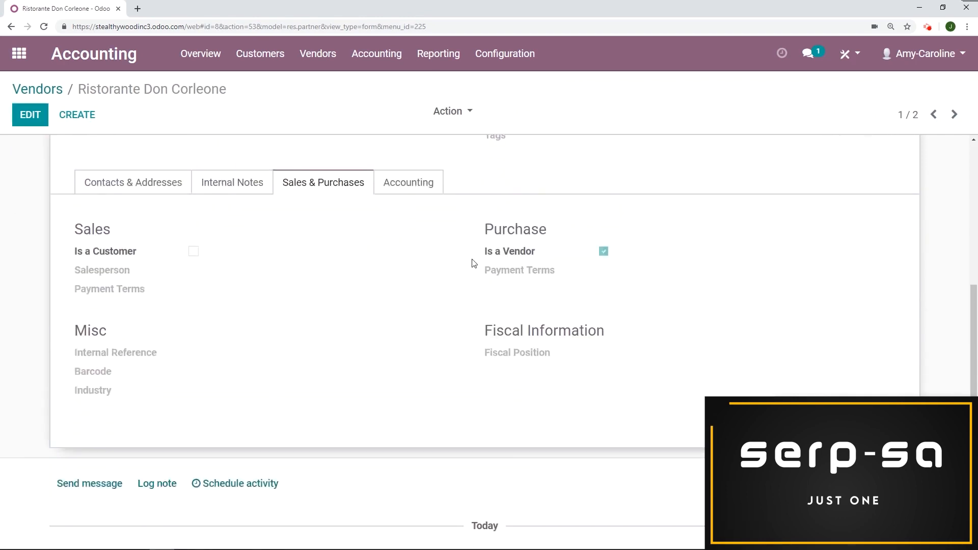
left_click(429, 189)
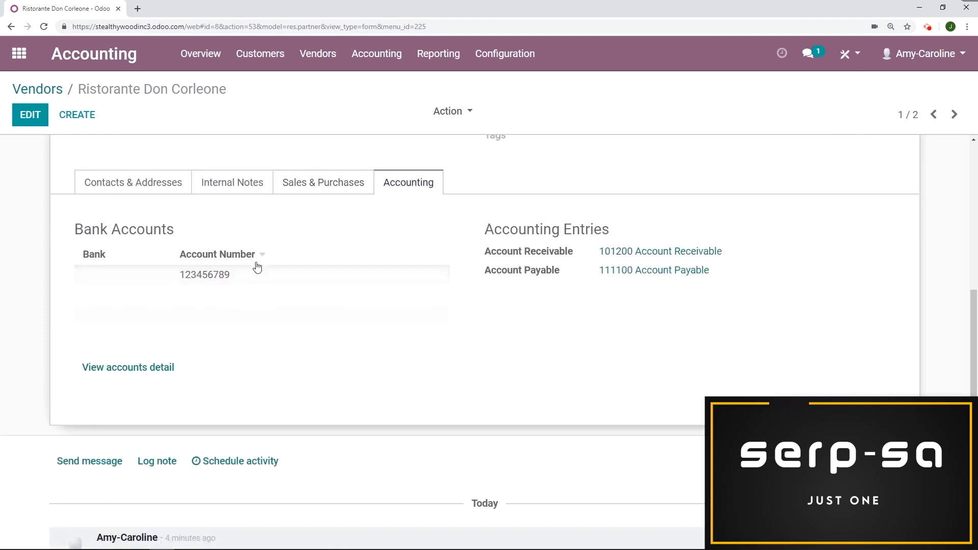
scroll(242, 229, "up", 4)
scroll(241, 227, "up", 1)
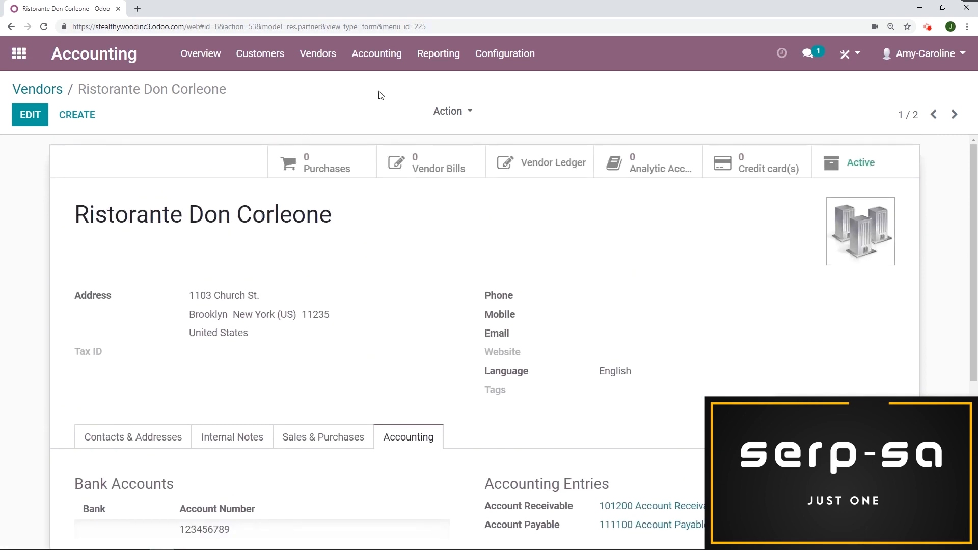
Step: Import Invoice - INV_2019_0001.pdf as a vendor bill in the Vendor Bills (USD) journal and review the created bill
left_click(318, 54)
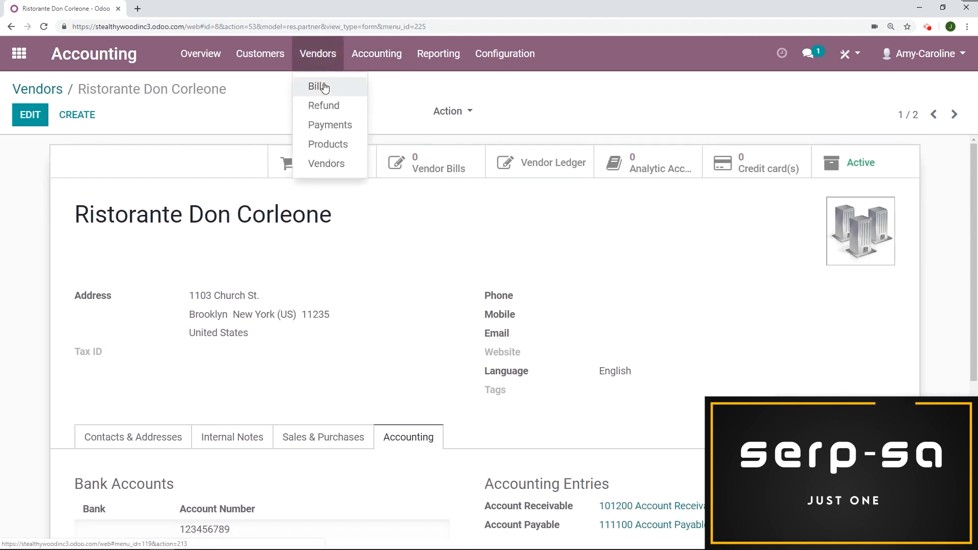
left_click(324, 85)
left_click(159, 118)
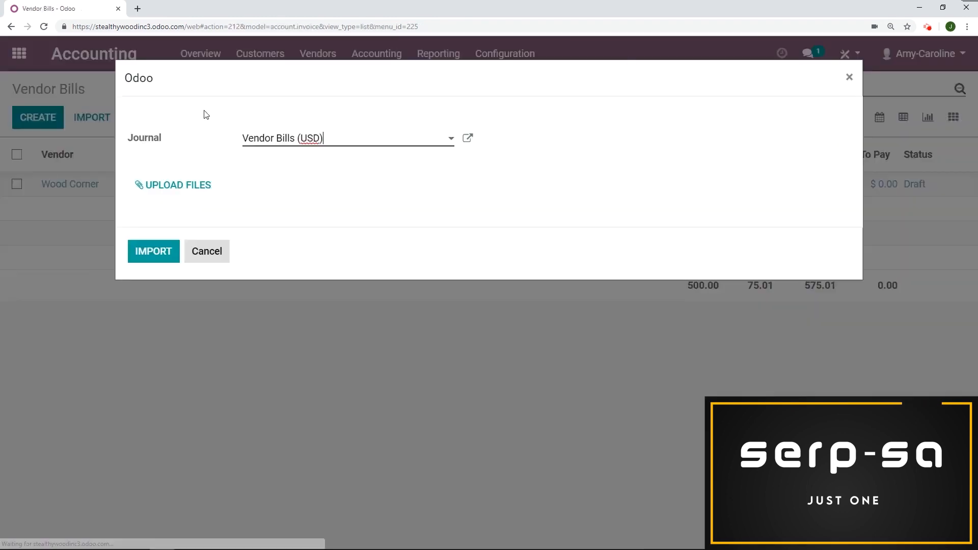
left_click(204, 180)
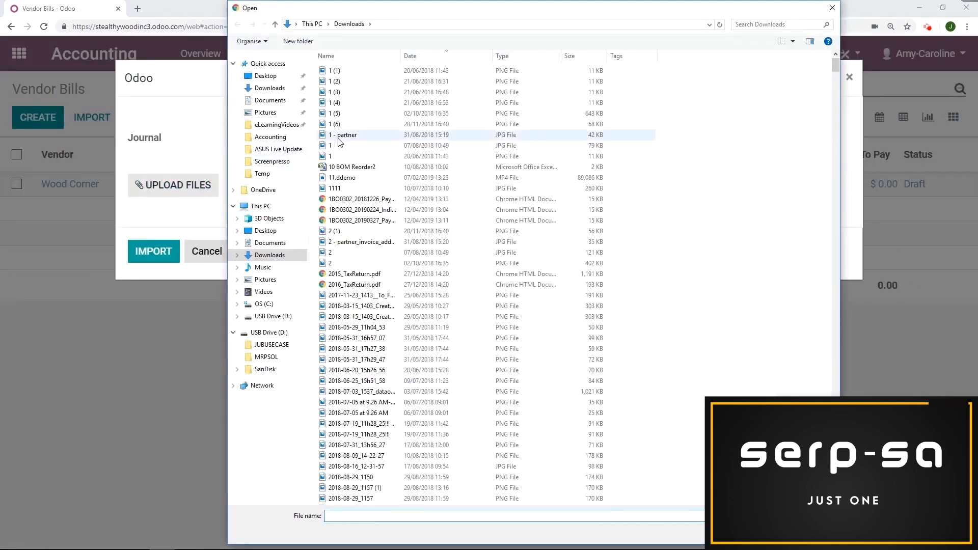
left_click(359, 114)
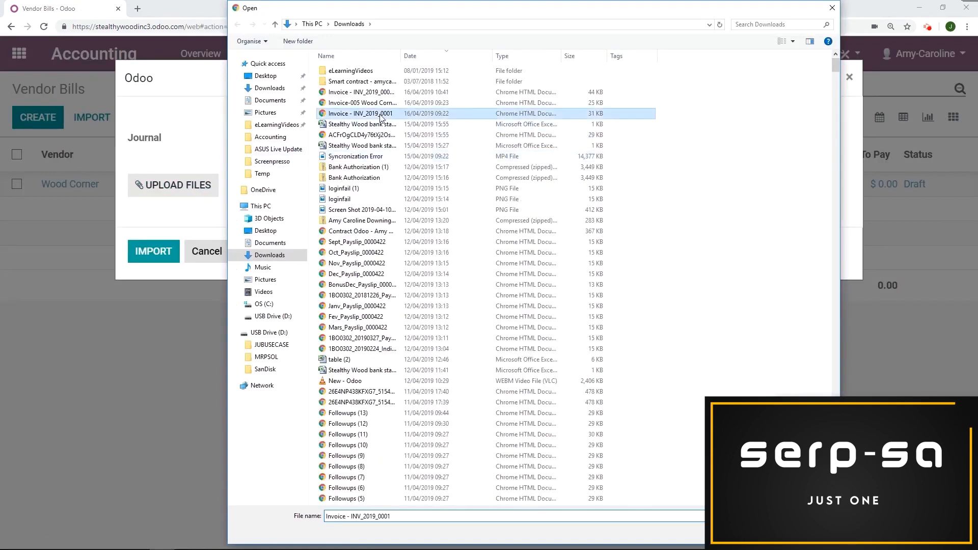
key("Return")
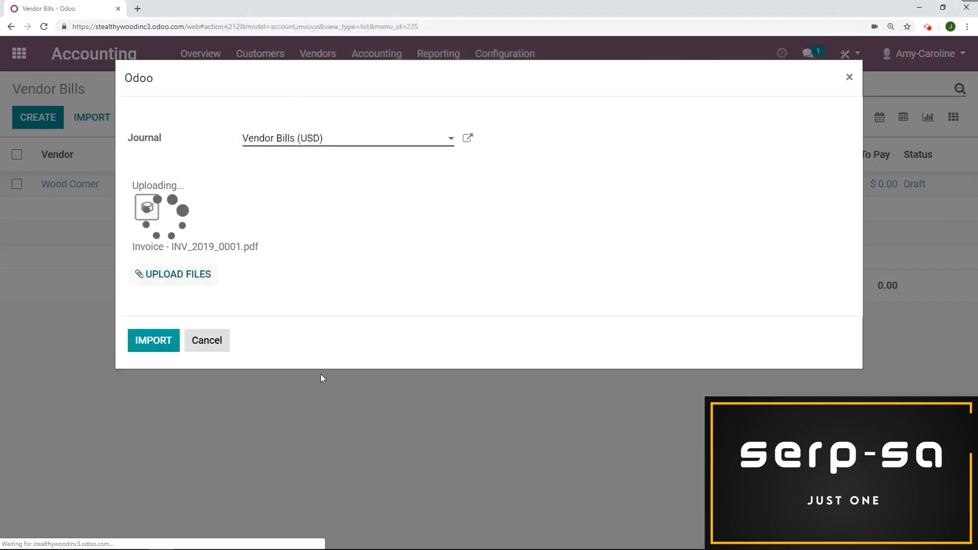
left_click(159, 309)
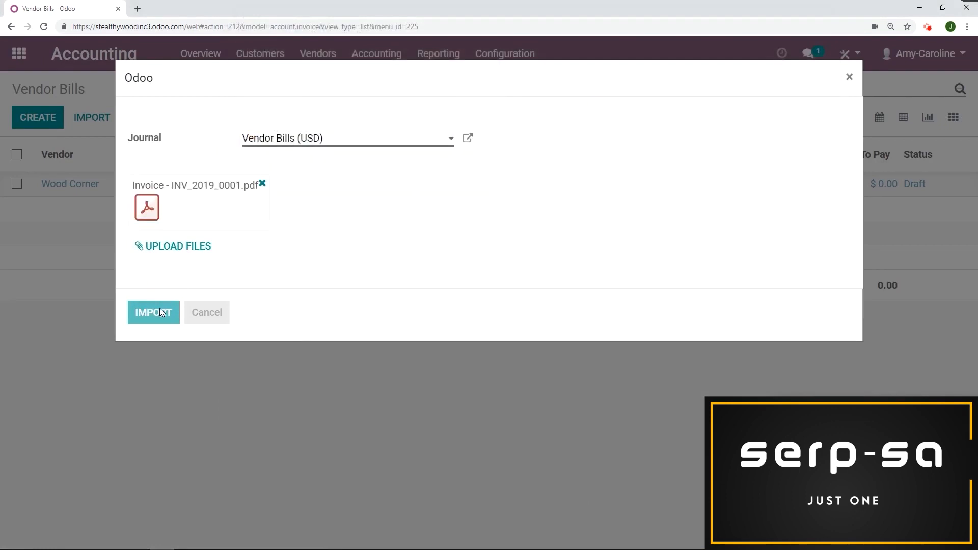
key("ctrl+minus")
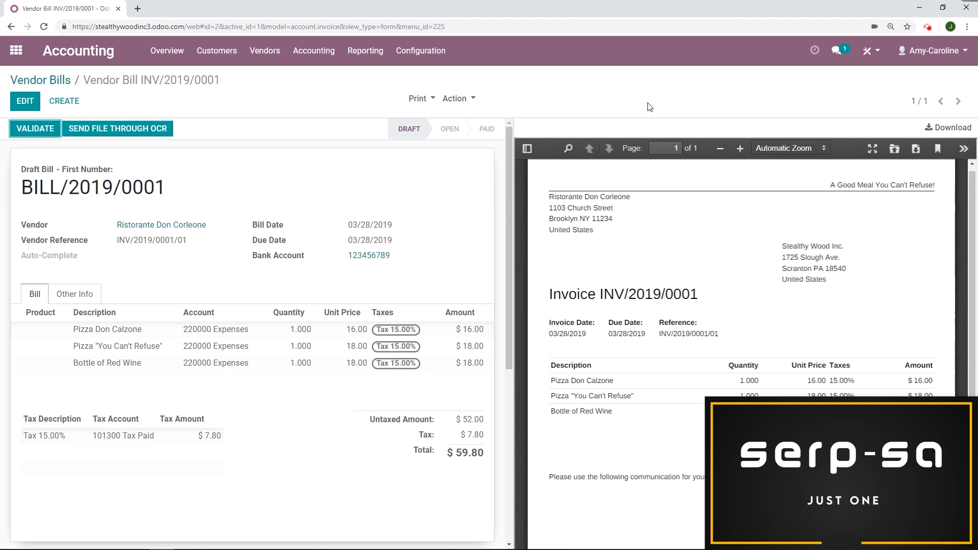
scroll(265, 261, "down", 6)
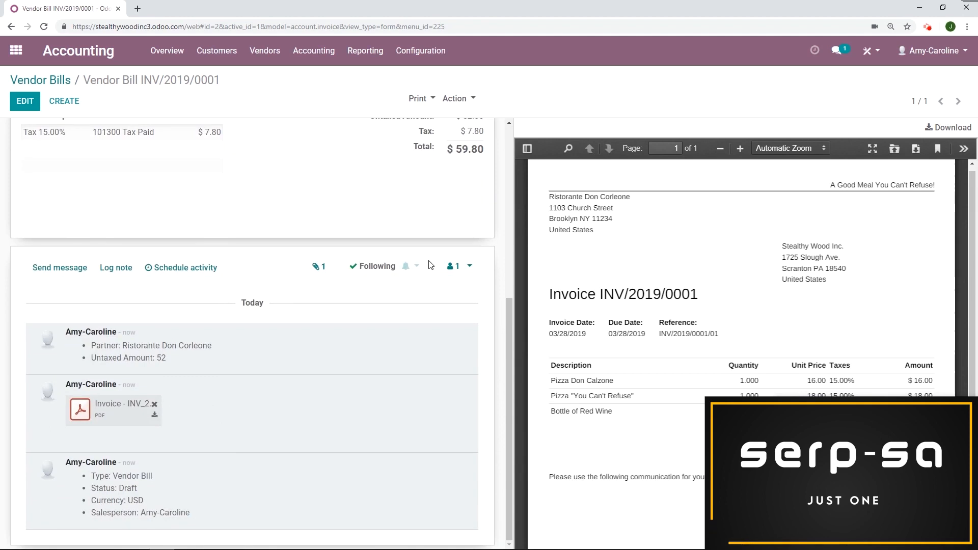
Step: Check the attachments listed on the imported Ristorante Don Corleone bill
left_click(318, 272)
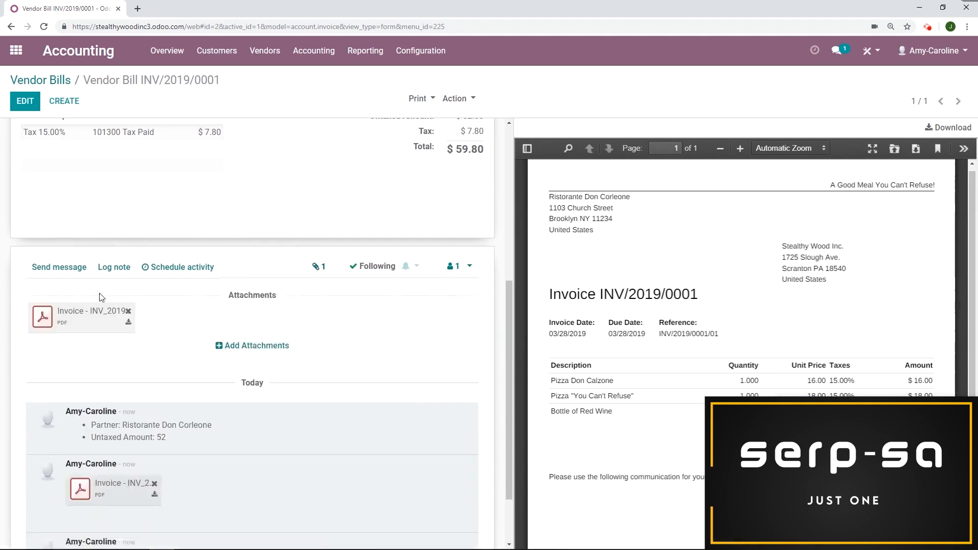
left_click(315, 267)
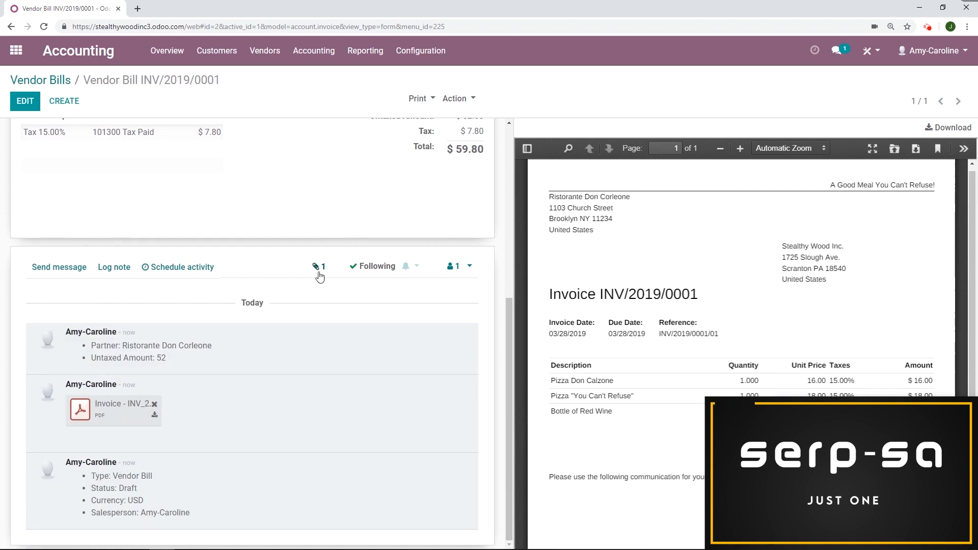
left_click(318, 267)
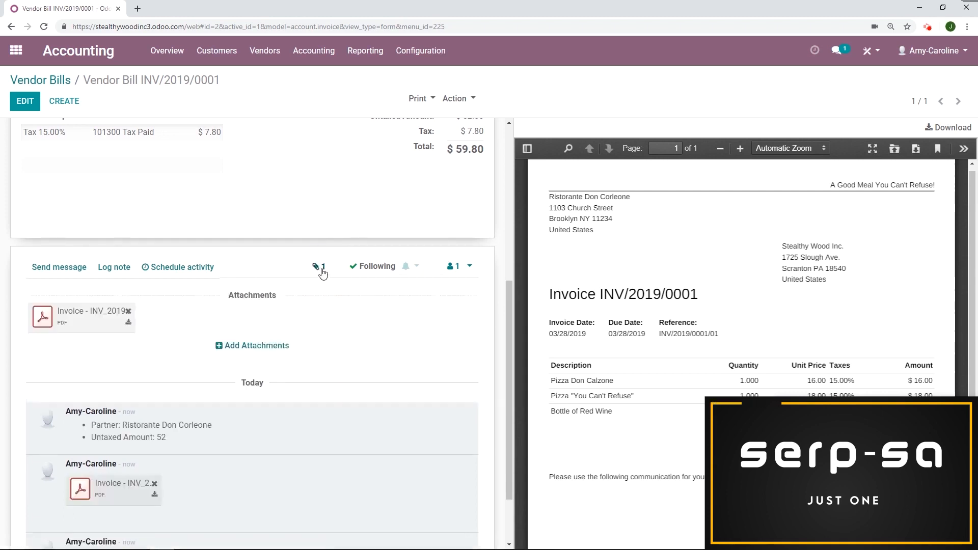
left_click(321, 271)
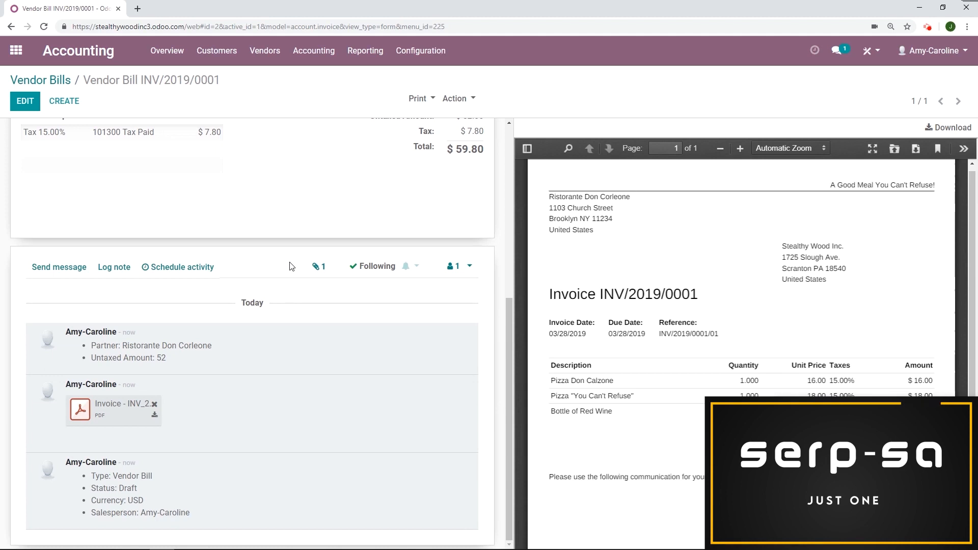
Step: Compare the imported Ristorante Don Corleone draft bill with its PDF invoice and validate the bill
scroll(306, 234, "up", 5)
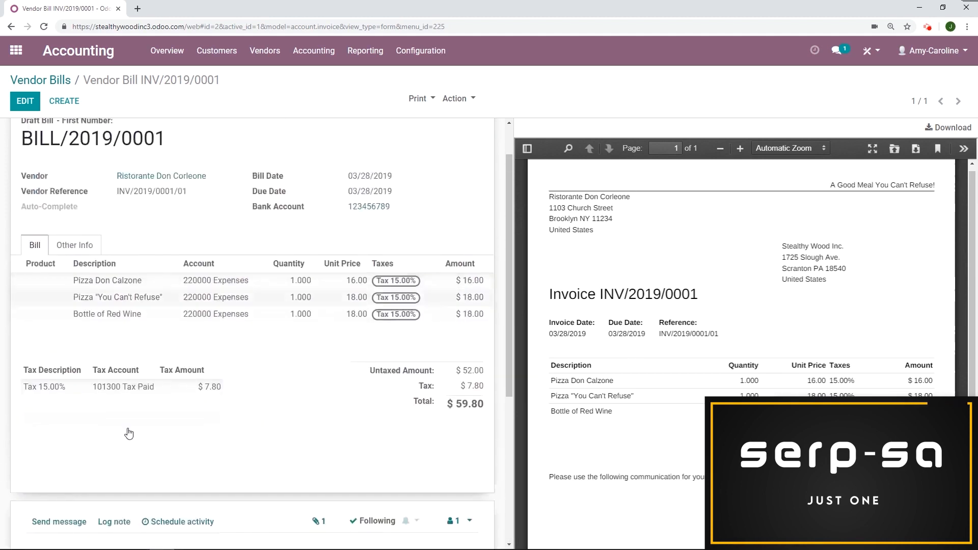
scroll(129, 433, "up", 1)
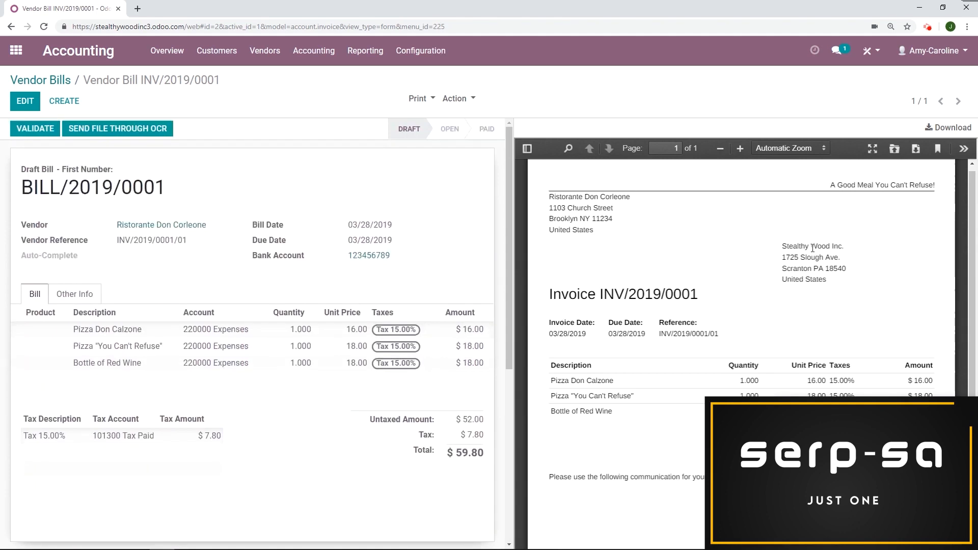
scroll(811, 240, "down", 2)
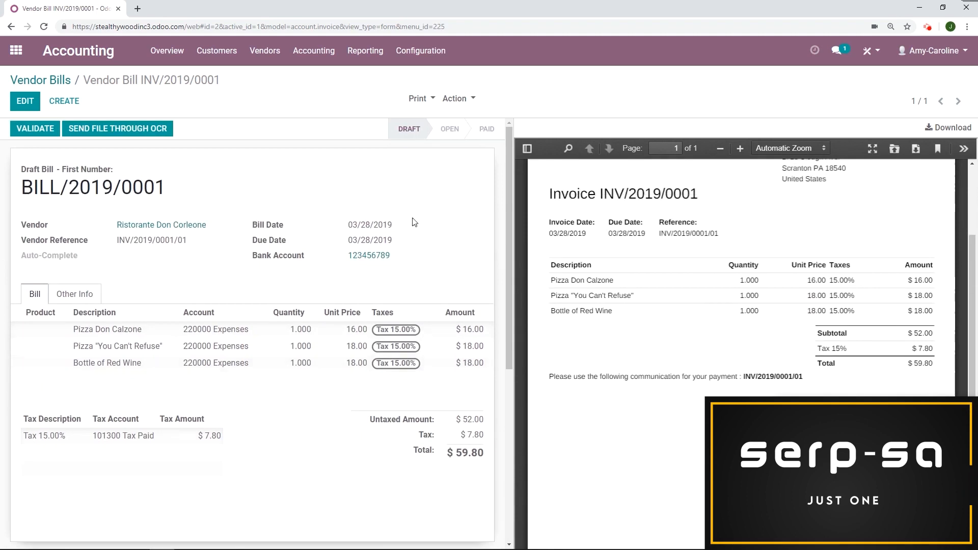
left_click(41, 131)
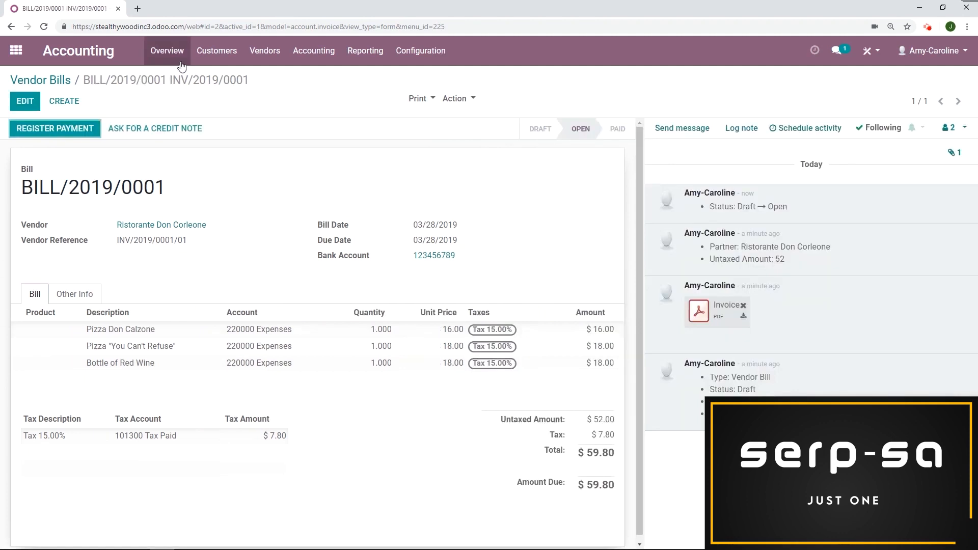
Step: Import Invoice-005 Wood Corner.pdf as a bill in the Vendor Bills (USD) journal and extract its data through OCR
left_click(181, 61)
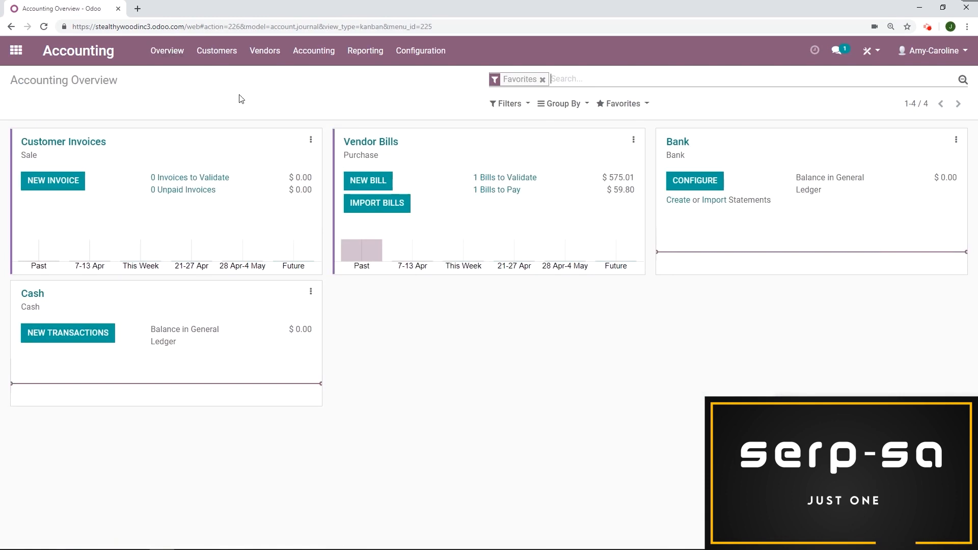
left_click(380, 211)
left_click(228, 160)
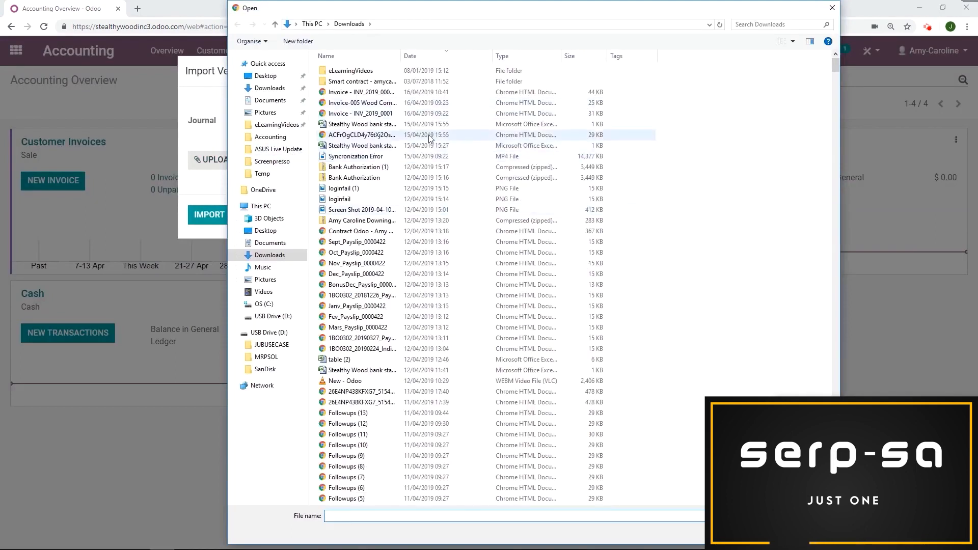
left_click(380, 103)
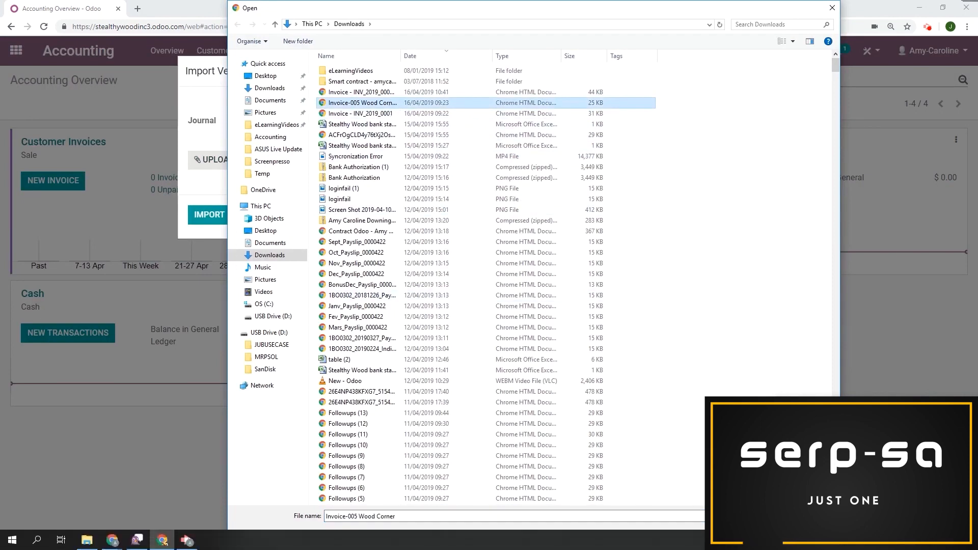
left_click(766, 532)
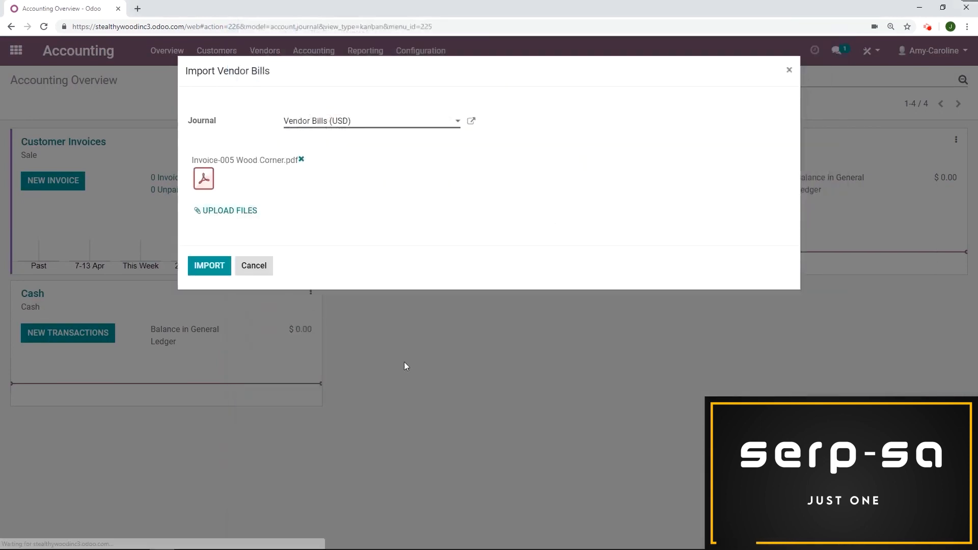
left_click(210, 268)
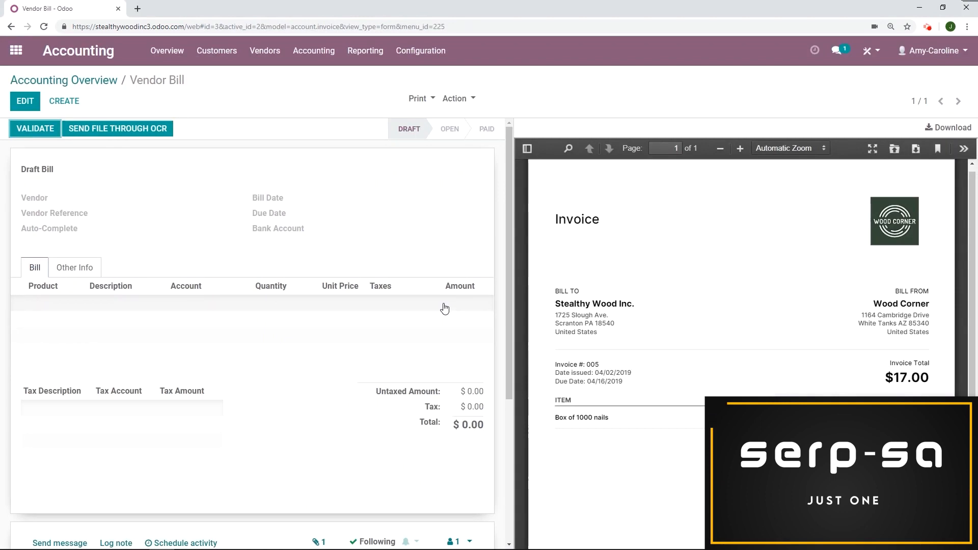
left_click(148, 133)
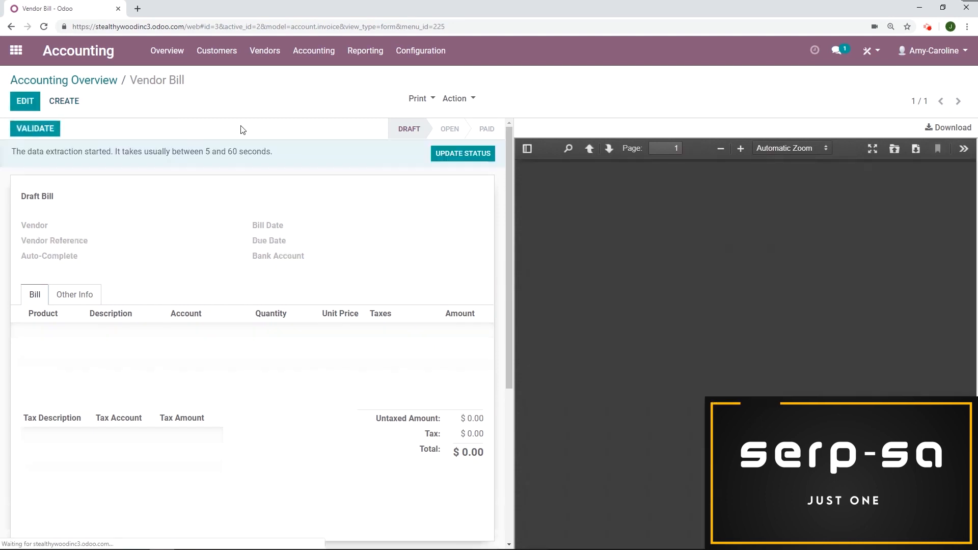
left_click(445, 156)
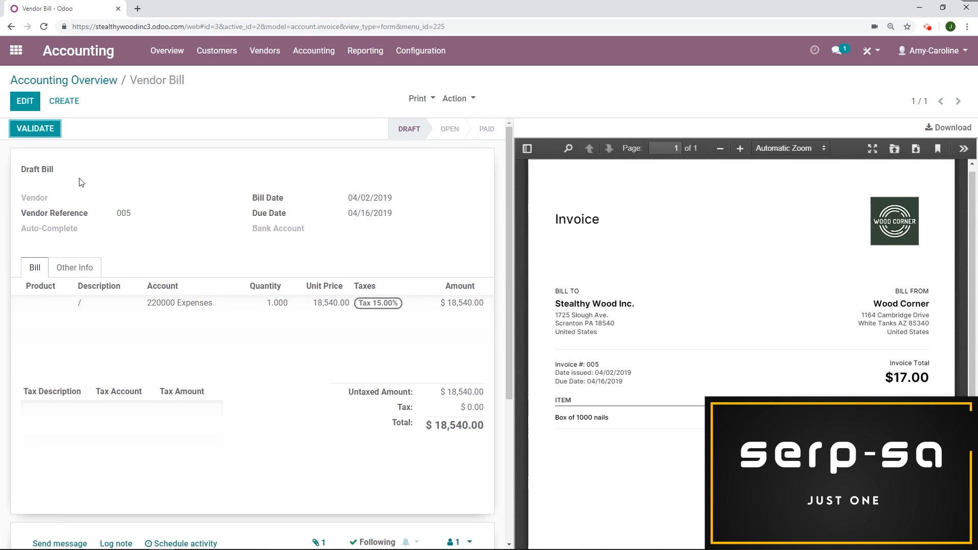
Step: Edit the draft bill and set its vendor to Wood Corner using the recognised text in the PDF's Bill From block
left_click(22, 104)
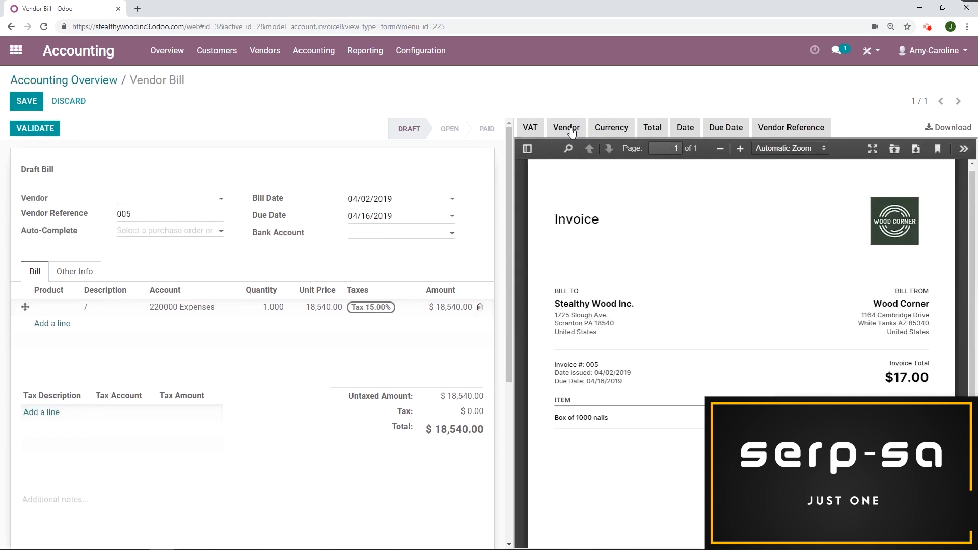
left_click(569, 130)
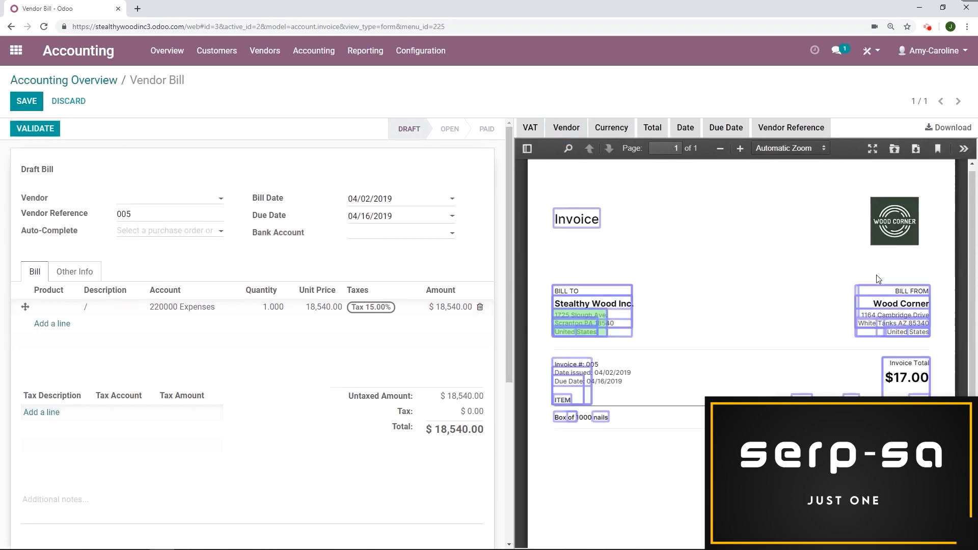
left_click(888, 306)
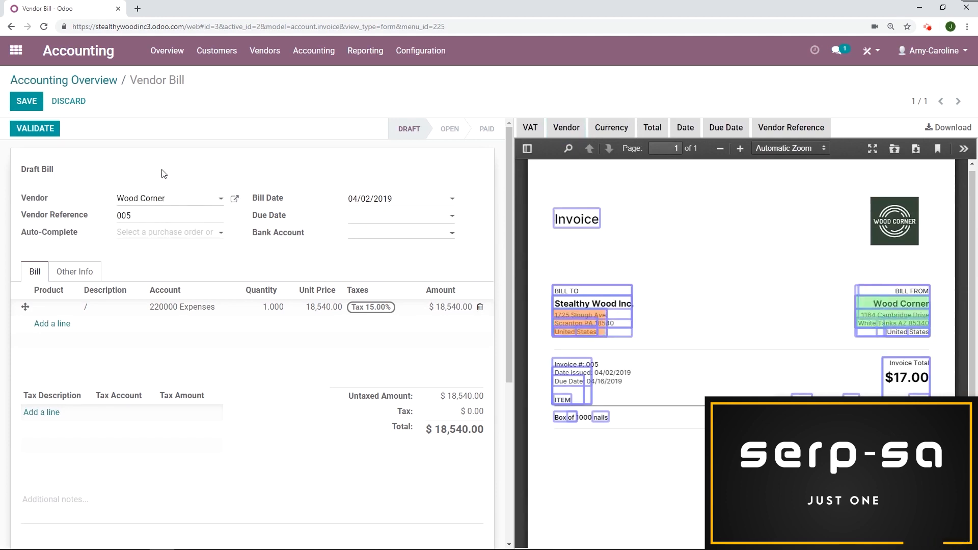